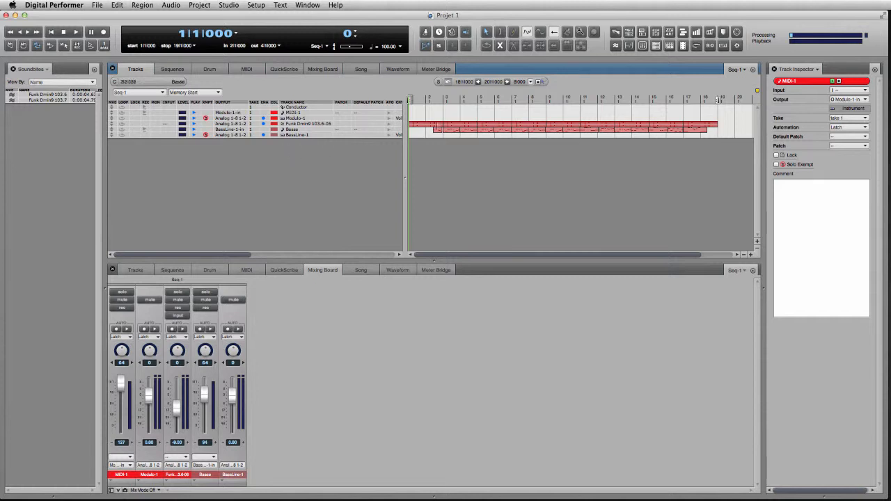
Add one instrument track assigned to Spectrasonics Stylus RMX (stereo), with one MIDI track for the instrument.
right_click(297, 163)
mouse_move(332, 181)
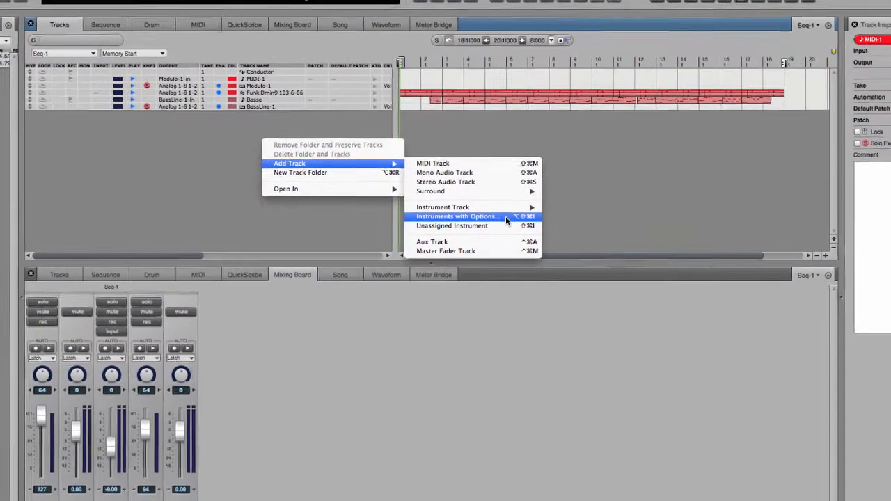
left_click(506, 220)
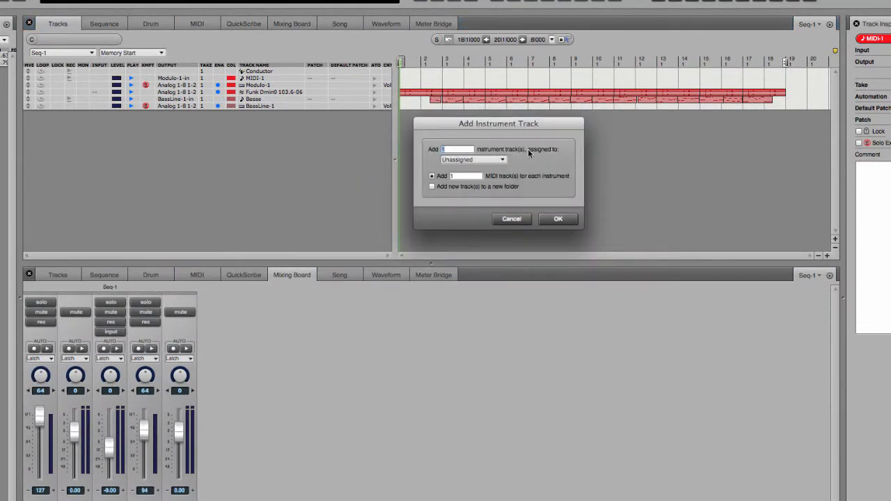
left_click(499, 160)
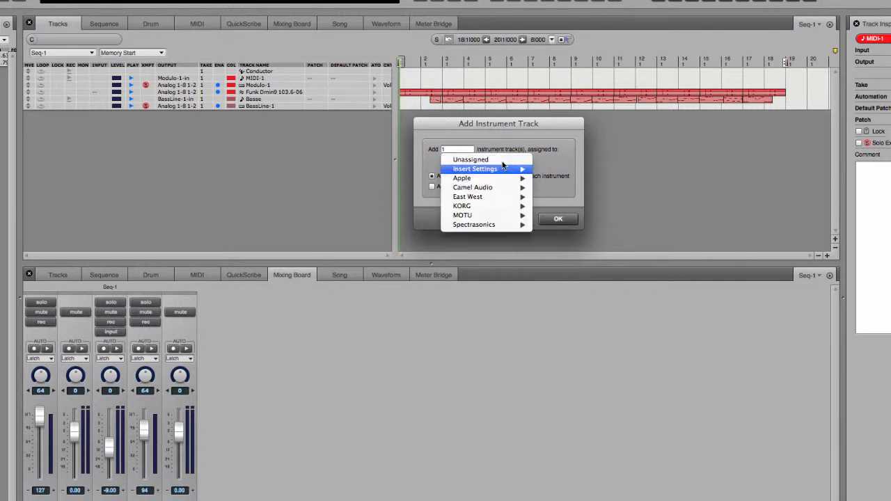
mouse_move(508, 230)
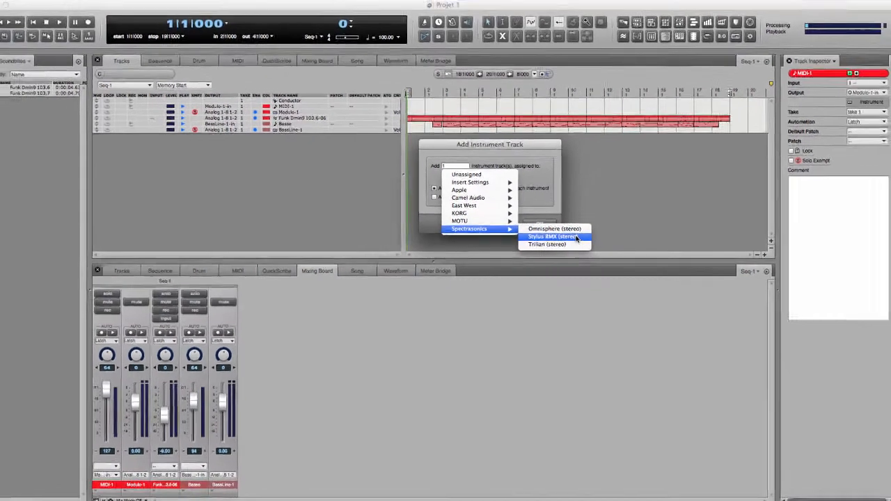
left_click(603, 236)
left_click(536, 226)
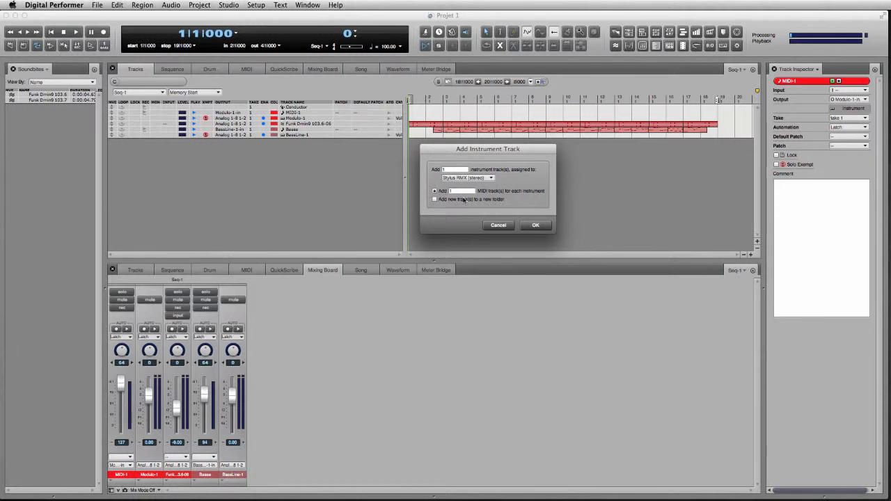
left_click(535, 224)
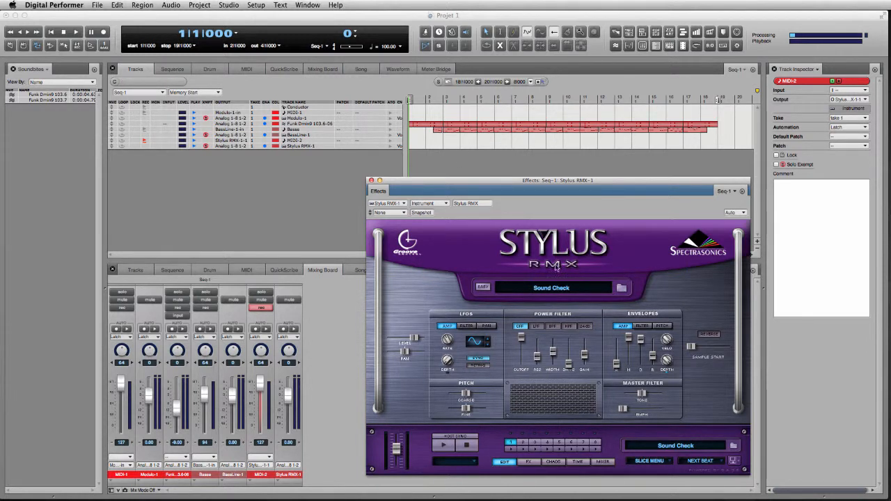
Open the Stylus RMX sound browser for part 1 and choose the Retro Funk directory of the EXP Libraries.
left_click(552, 288)
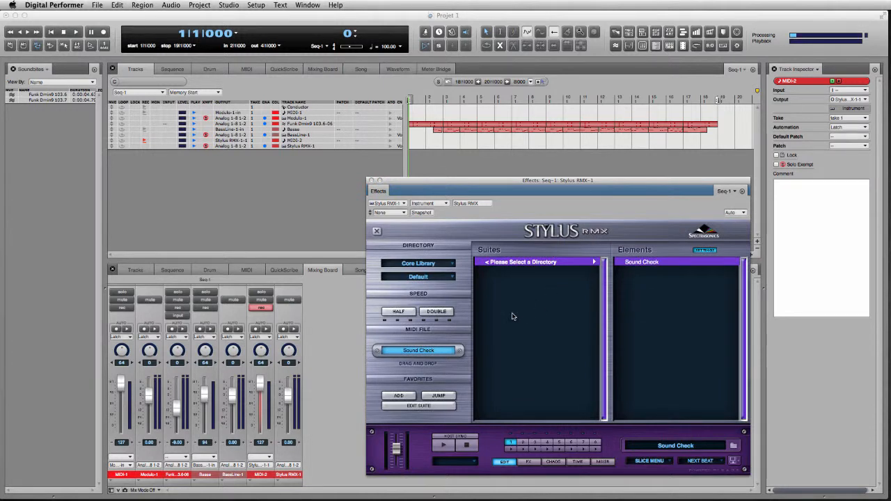
left_click(454, 265)
left_click(447, 273)
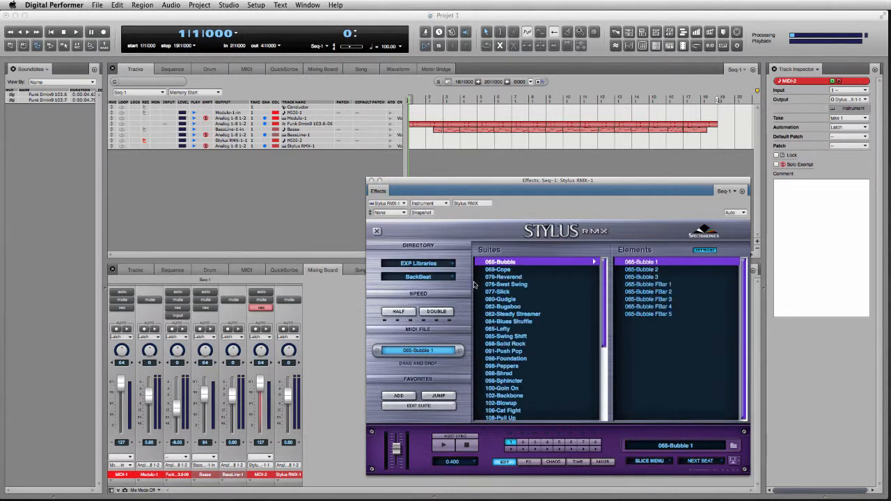
left_click(453, 278)
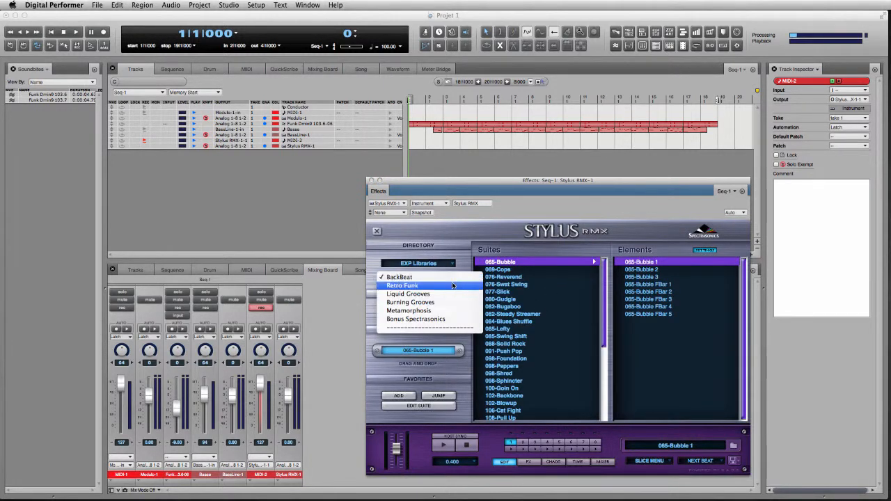
left_click(451, 286)
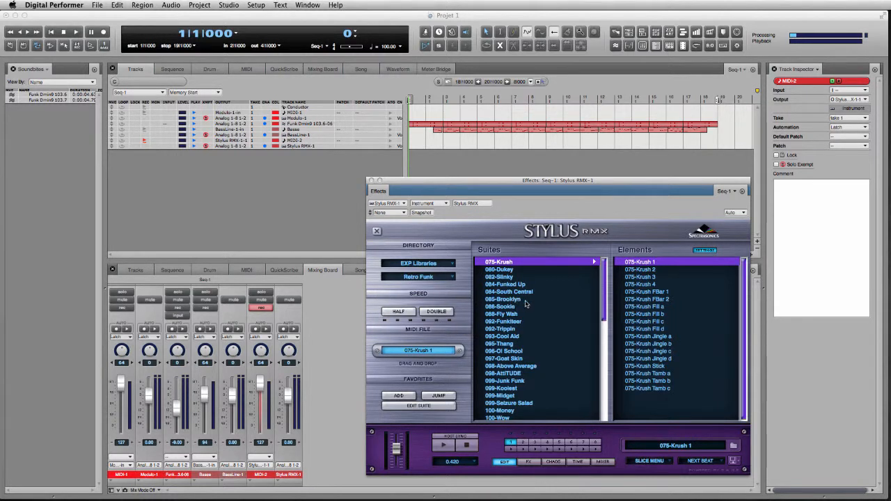
Load 100-Money FBar 1 from the 100-Money suite, place its MIDI file on track MIDI-2 at measure 2, and close the instrument window.
left_click_drag(603, 280, 603, 306)
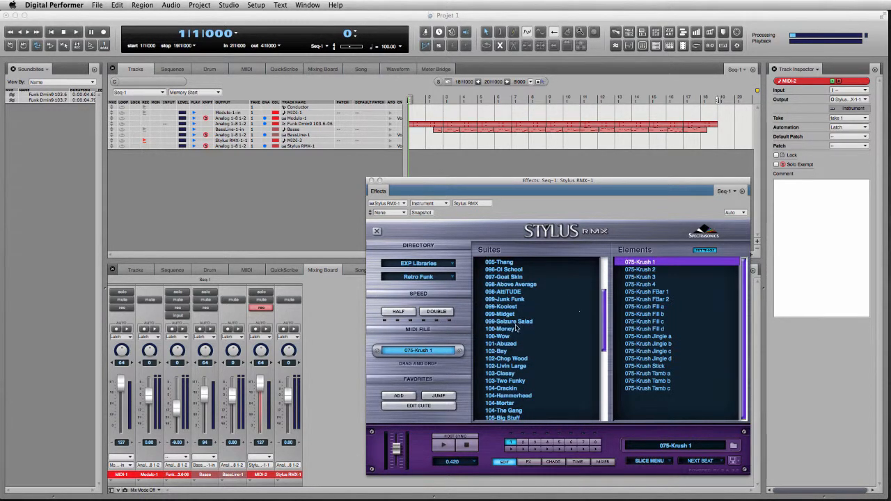
left_click(501, 329)
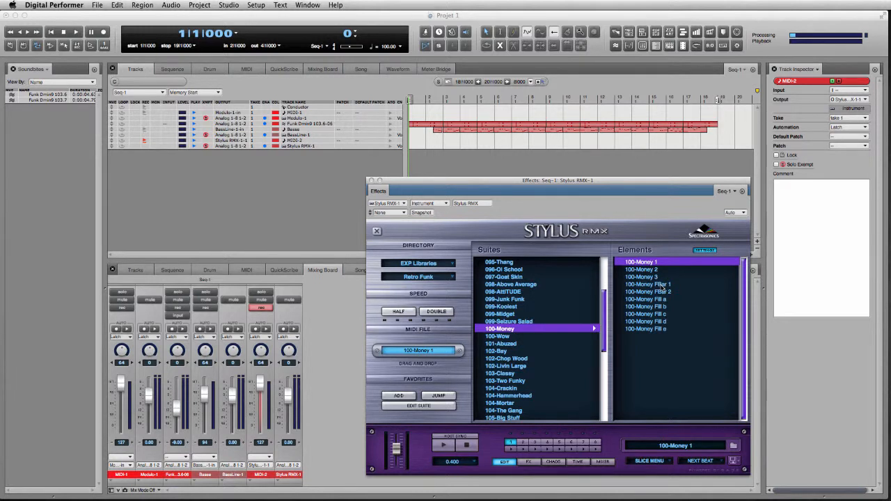
left_click(661, 285)
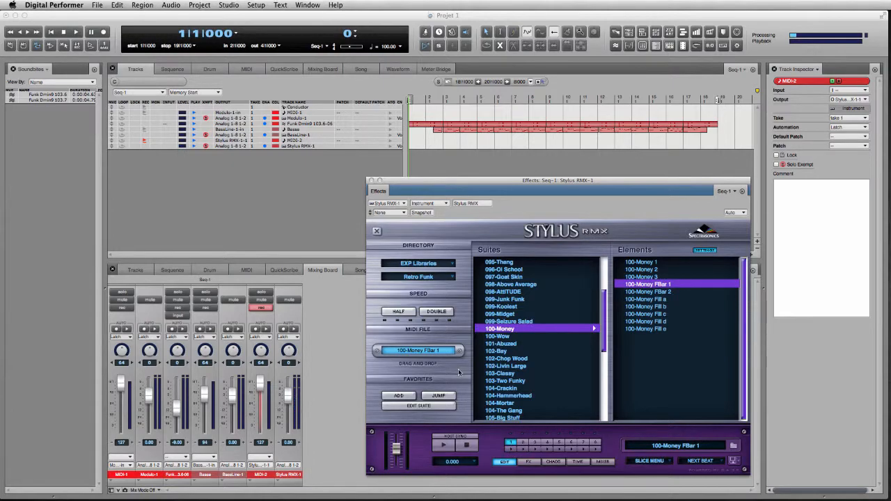
left_click_drag(431, 352, 430, 115)
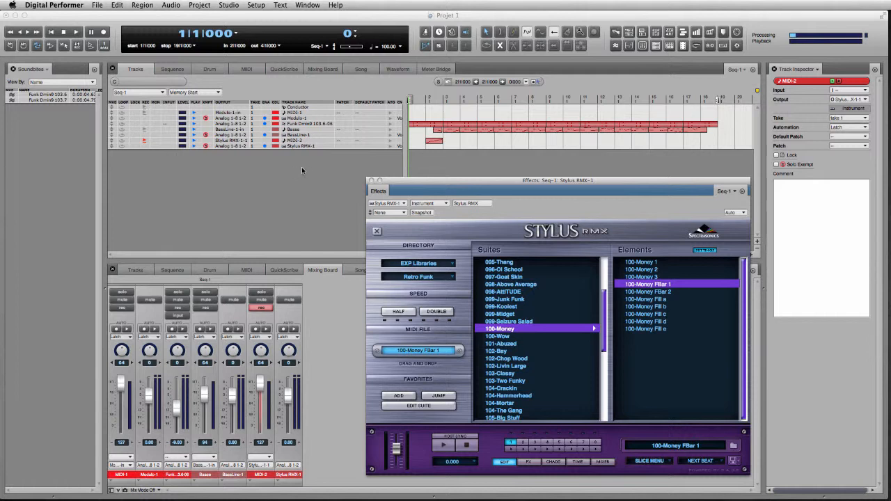
key("super+w")
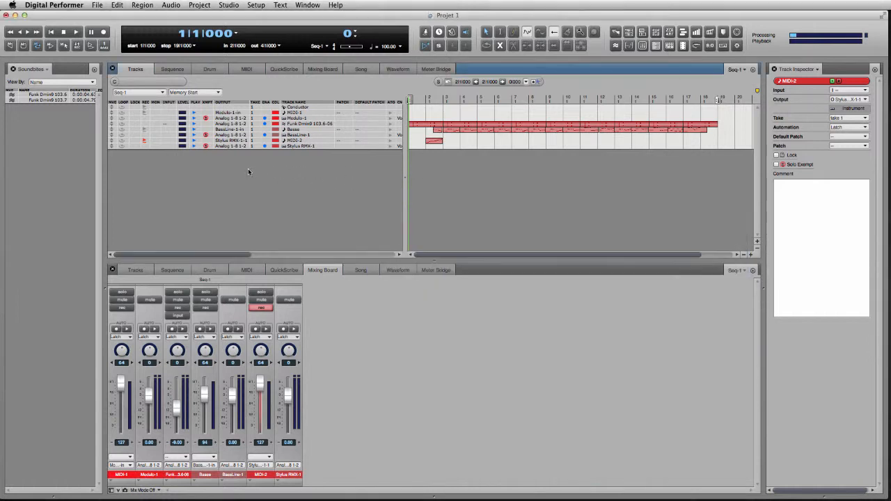
Add a new MIDI track and move it between the MIDI-2 and Stylus RMX-1 tracks.
right_click(270, 168)
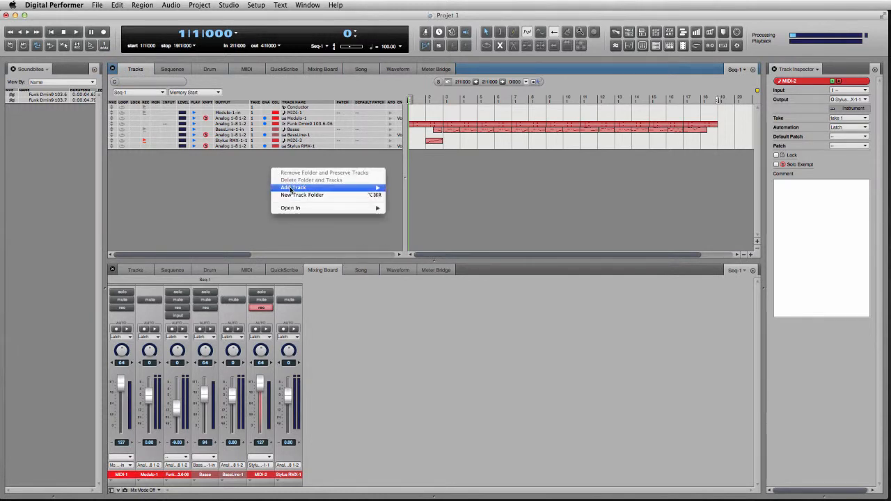
mouse_move(292, 190)
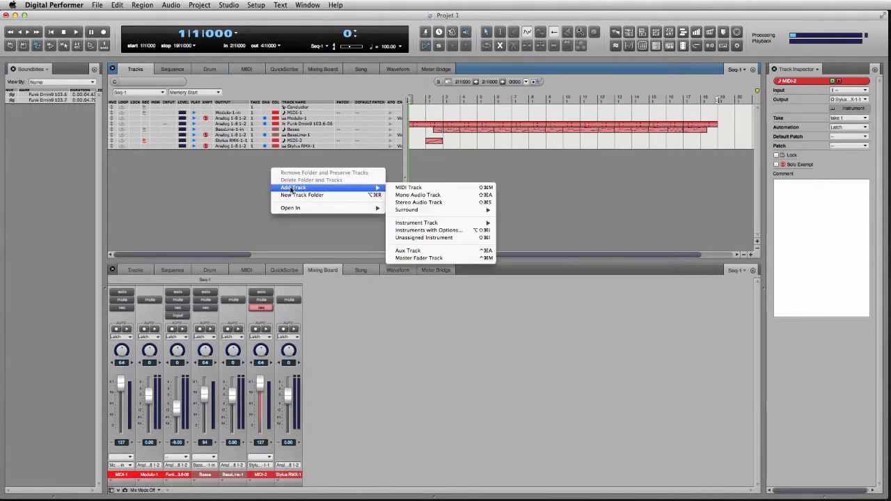
left_click(415, 188)
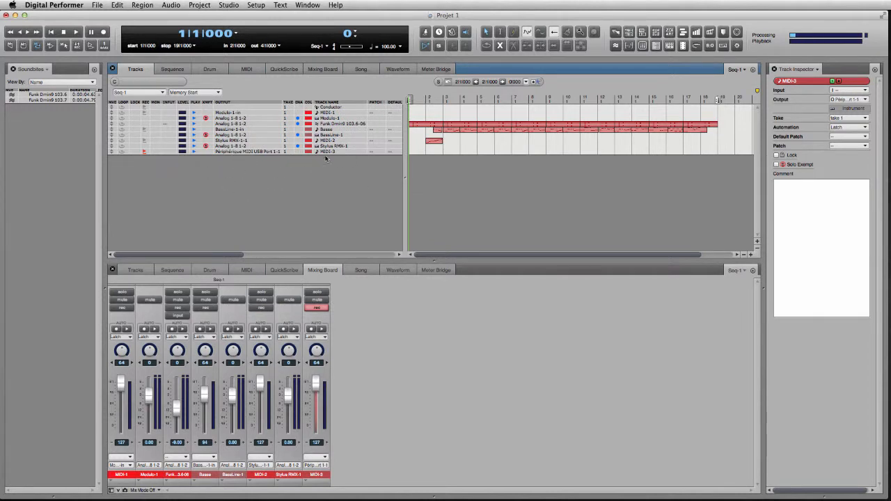
left_click(111, 151)
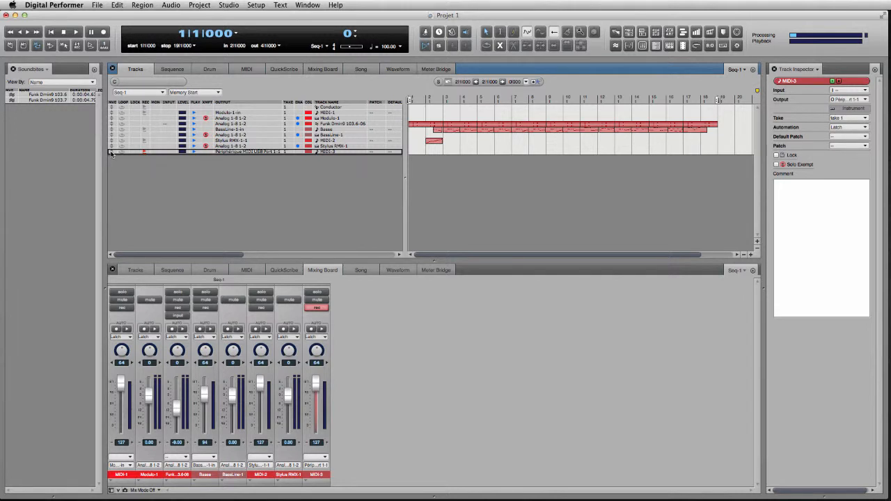
left_click_drag(110, 152, 111, 147)
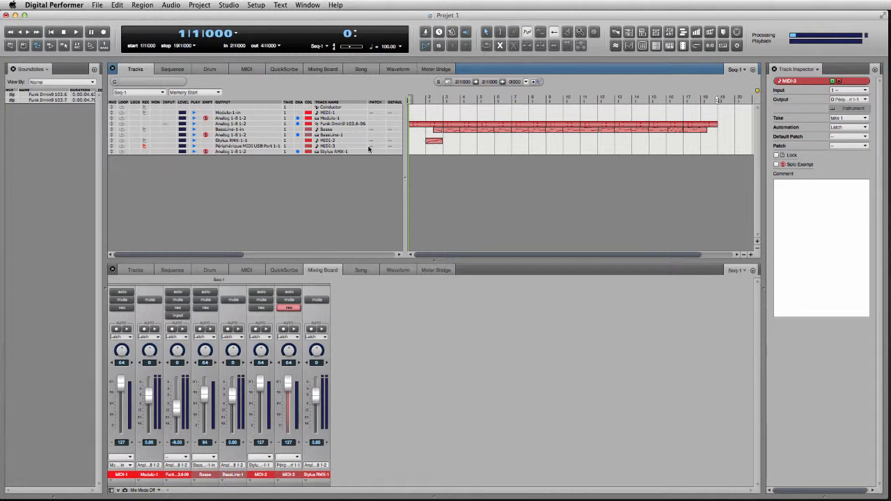
Assign the output of track MIDI-3 to Stylus RMX-1-2.
left_click(244, 147)
mouse_move(245, 143)
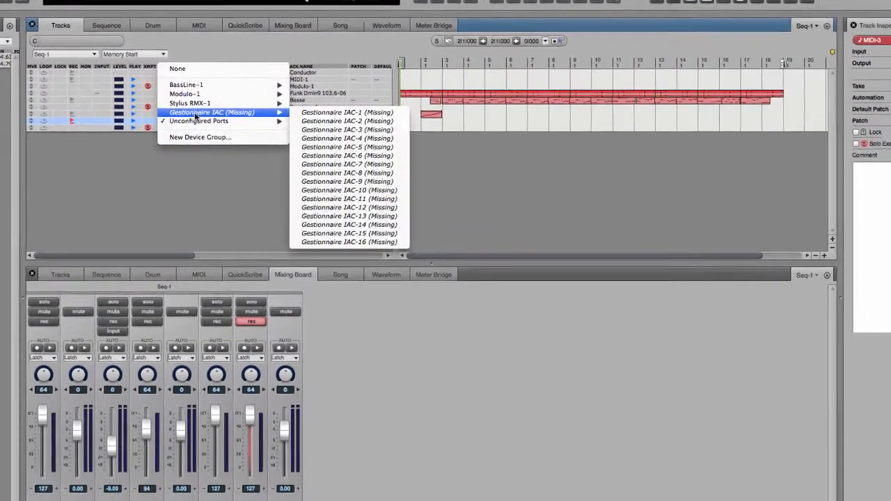
mouse_move(196, 105)
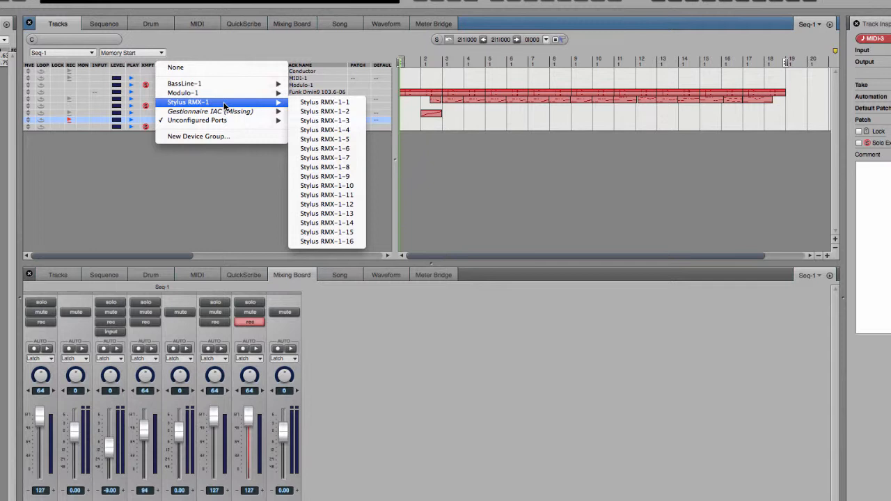
left_click(352, 115)
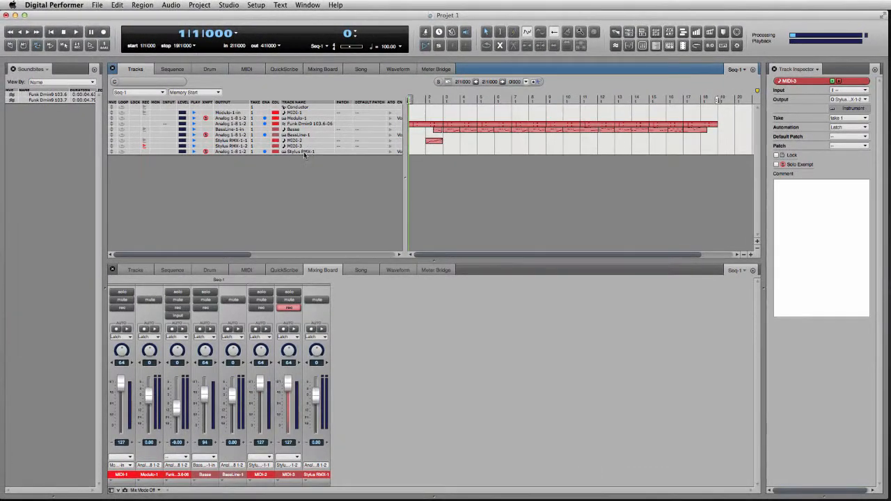
Reopen the Stylus RMX instrument, select part 2 and choose the Retro Funk directory of the EXP Libraries.
double_click(304, 154)
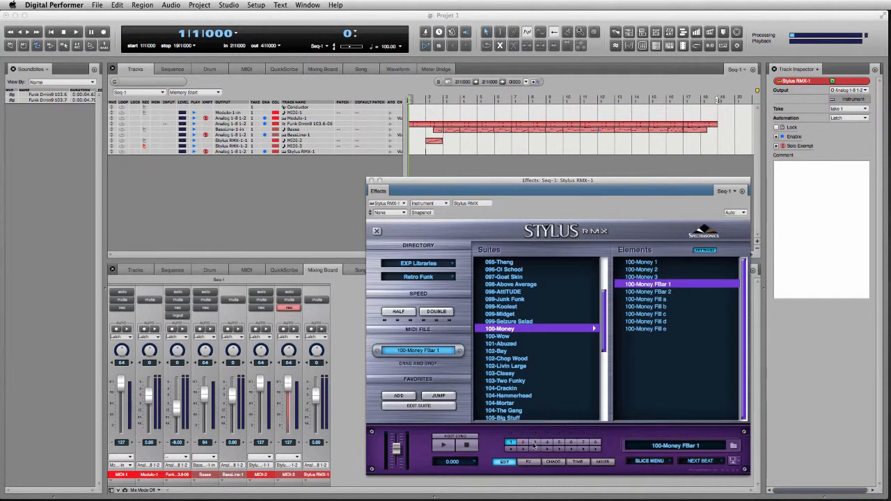
left_click(523, 446)
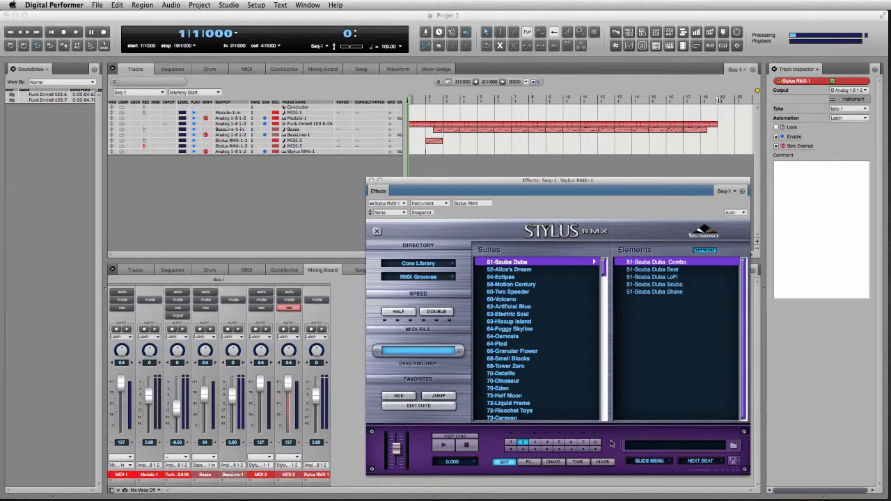
left_click(452, 264)
left_click(448, 275)
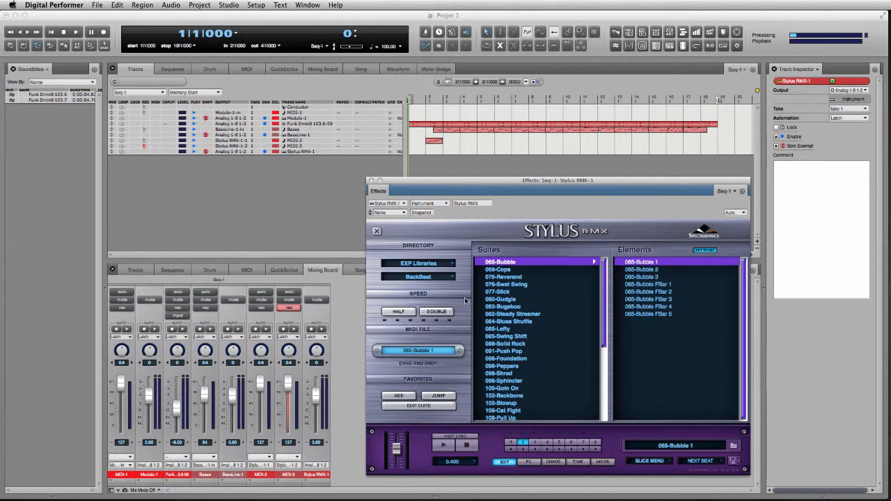
left_click(453, 276)
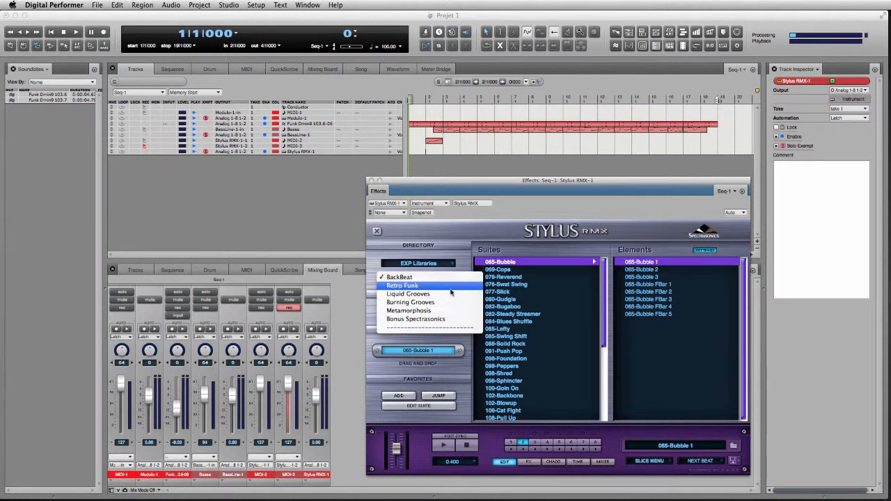
left_click(450, 288)
Load and audition 100-Money 1 from the 100-Money suite on part 2, and place its MIDI file on track MIDI-3 at measure 3.
scroll(604, 317, "down", 5)
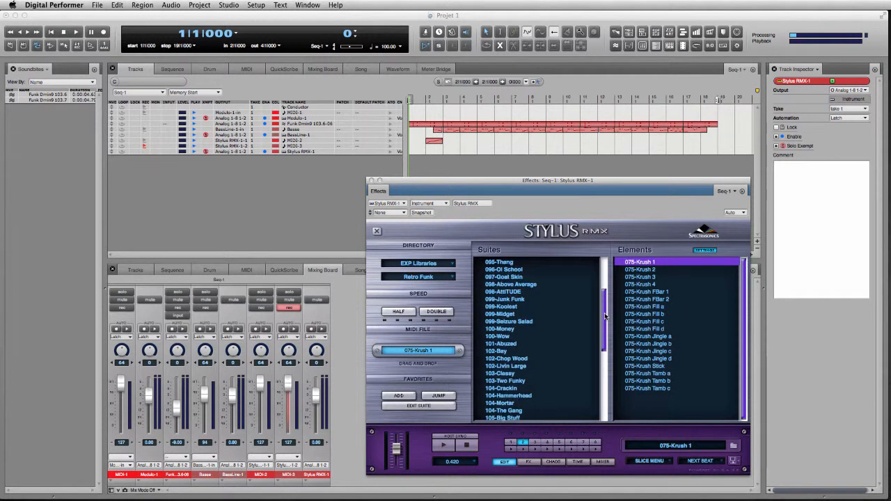
left_click(507, 329)
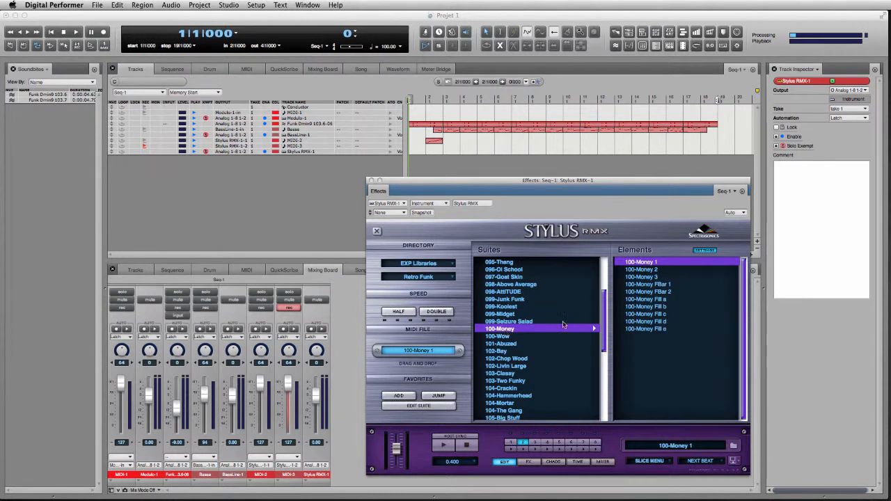
left_click(642, 264)
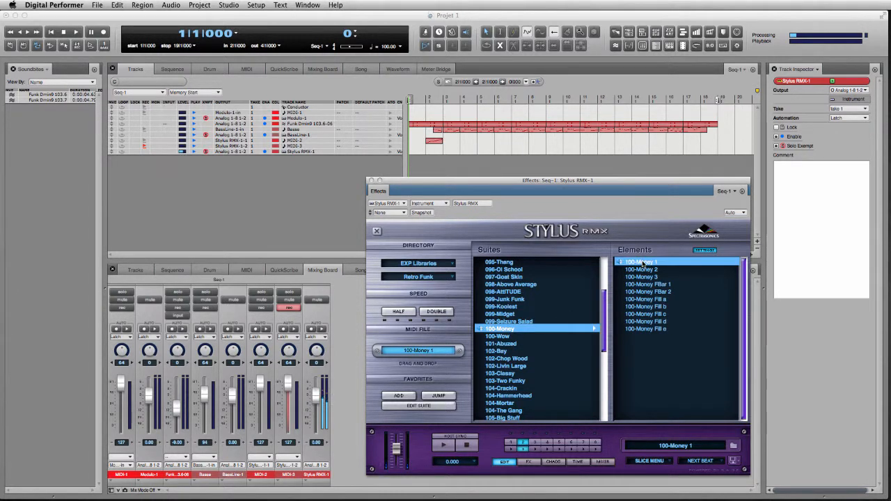
left_click(523, 449)
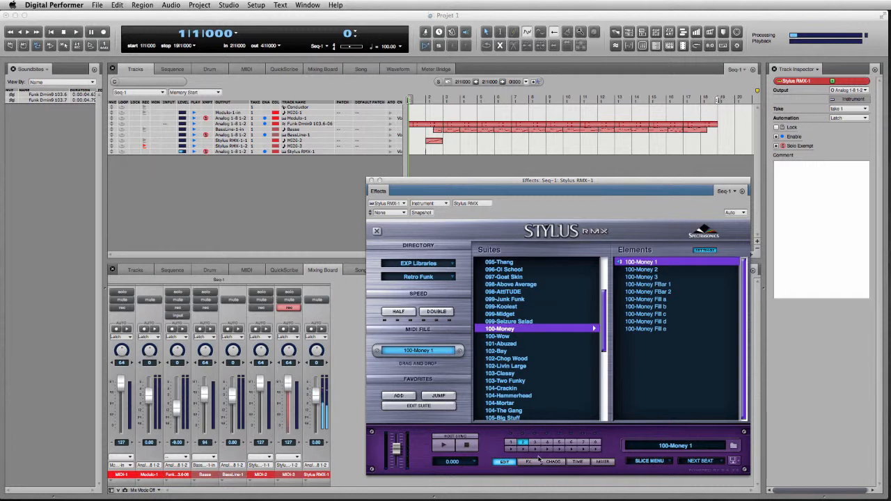
left_click_drag(426, 356, 445, 146)
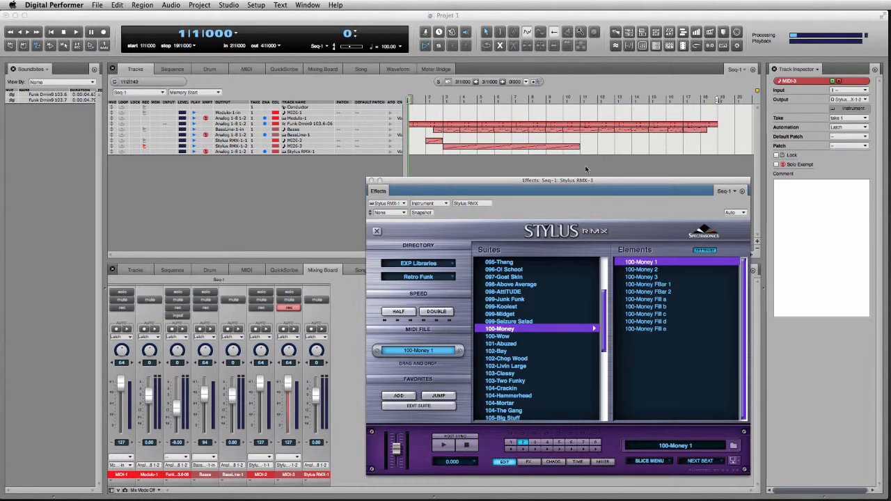
Reposition the instrument window and place a second copy of the 100-Money 1 MIDI file on track MIDI-3 at measure 11.
left_click_drag(612, 183, 607, 173)
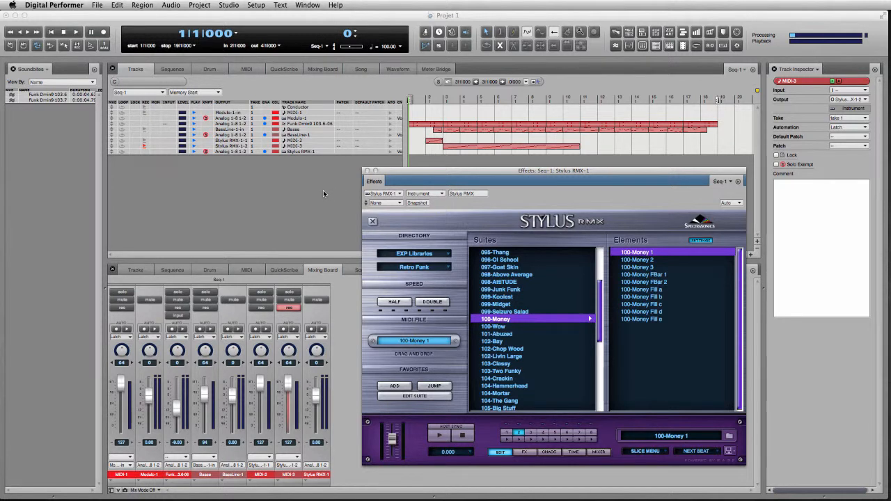
left_click_drag(450, 171, 451, 179)
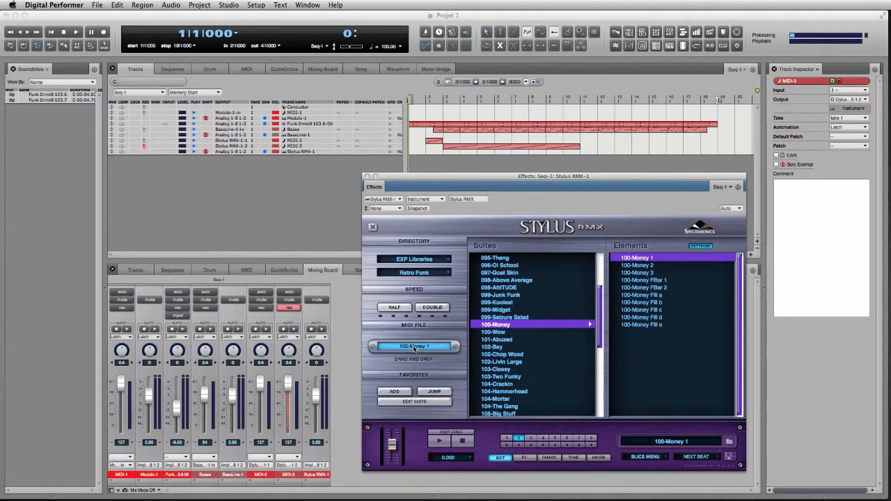
left_click_drag(413, 349, 592, 147)
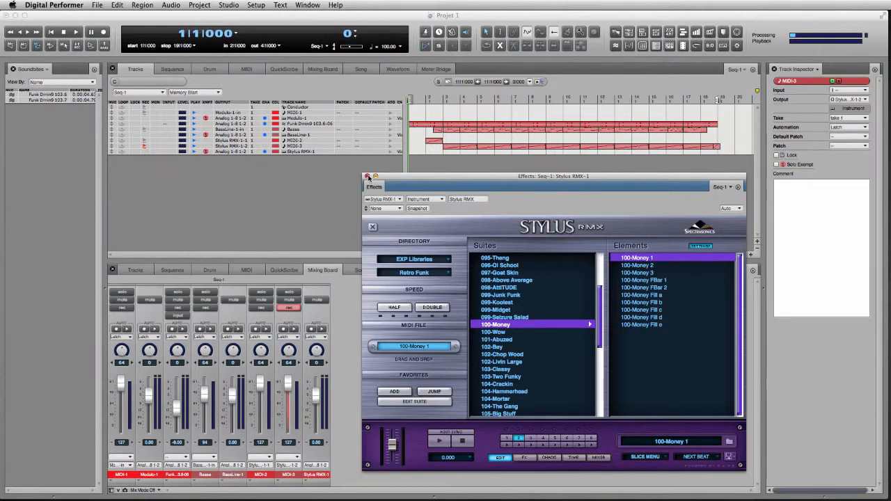
Close the Stylus RMX instrument window and copy the region on track MIDI-2 from measure 2 to measure 18.
left_click(368, 177)
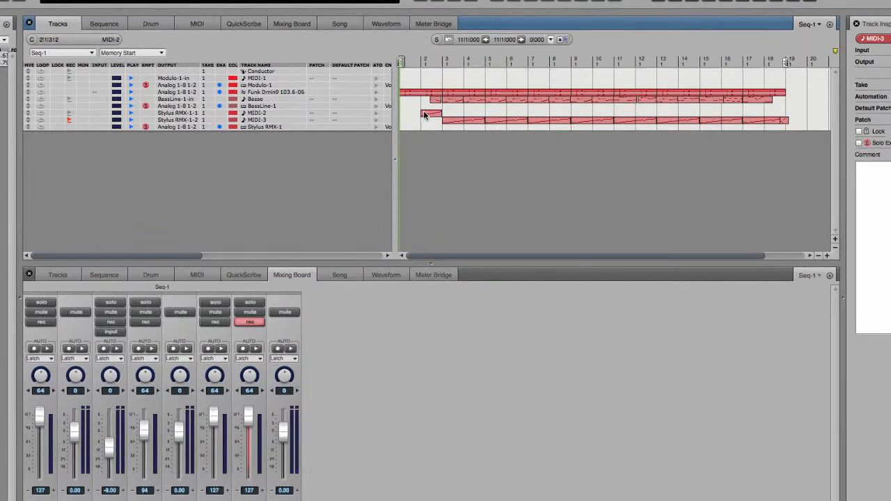
left_click(423, 114)
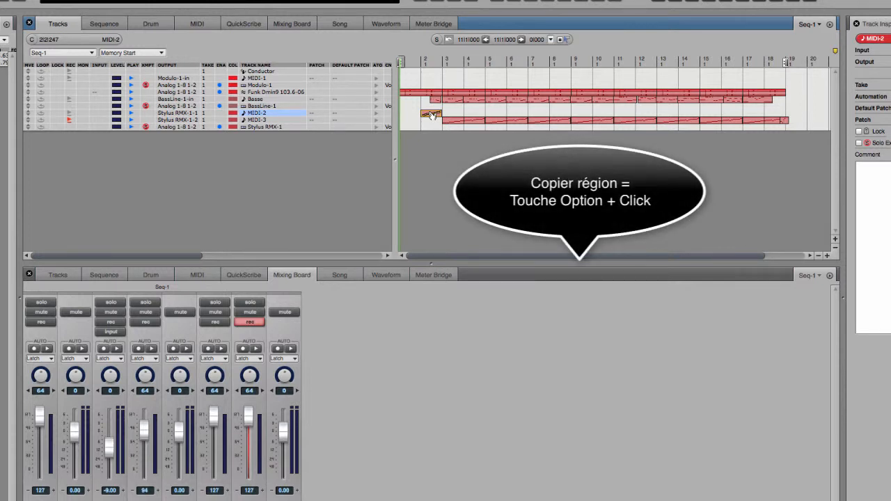
left_click_drag(431, 115, 775, 117)
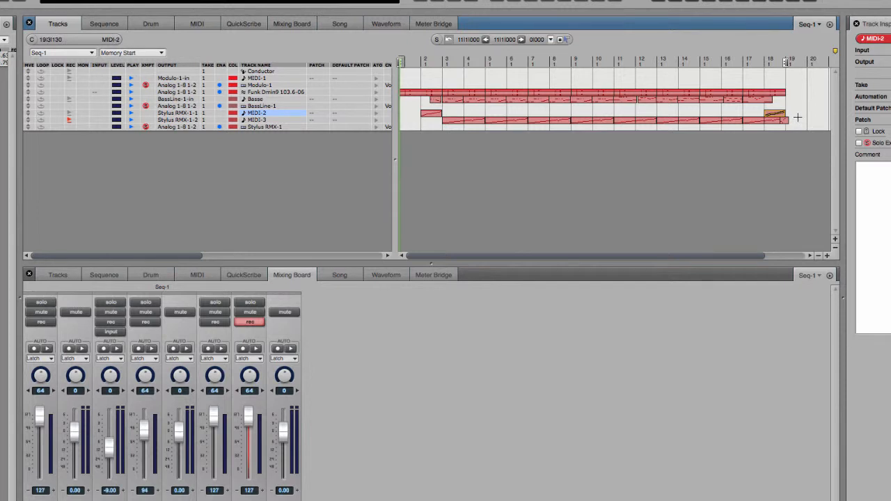
Select the range from measure 18 to 20 on track MIDI-3 and delete the MIDI data in it.
left_click(797, 117)
left_click_drag(794, 121, 777, 126)
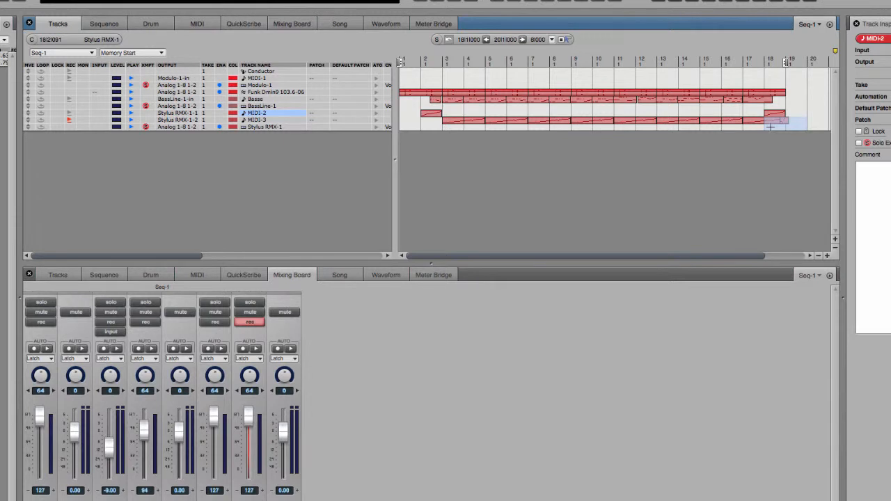
left_click_drag(770, 127, 771, 128)
left_click(780, 155)
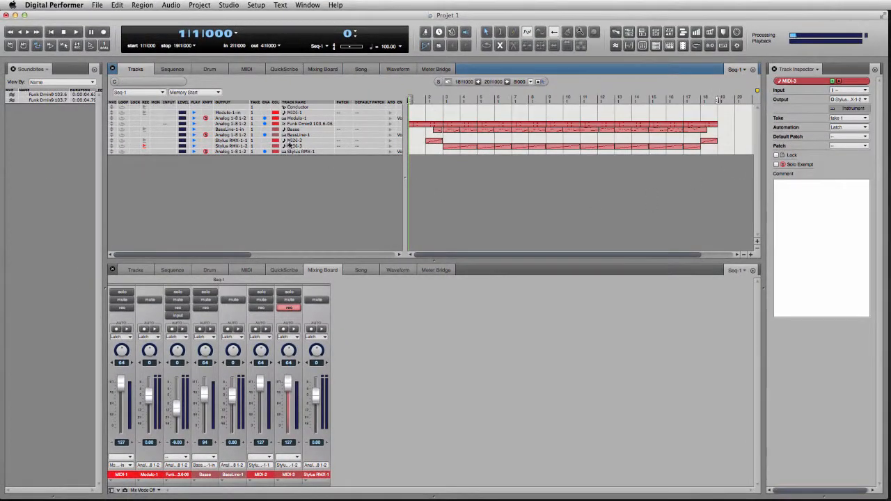
Play the sequence from the start, lower the MIDI-2 and MIDI-3 faders to 61, and stop playback.
left_click(75, 33)
left_click_drag(288, 382, 286, 404)
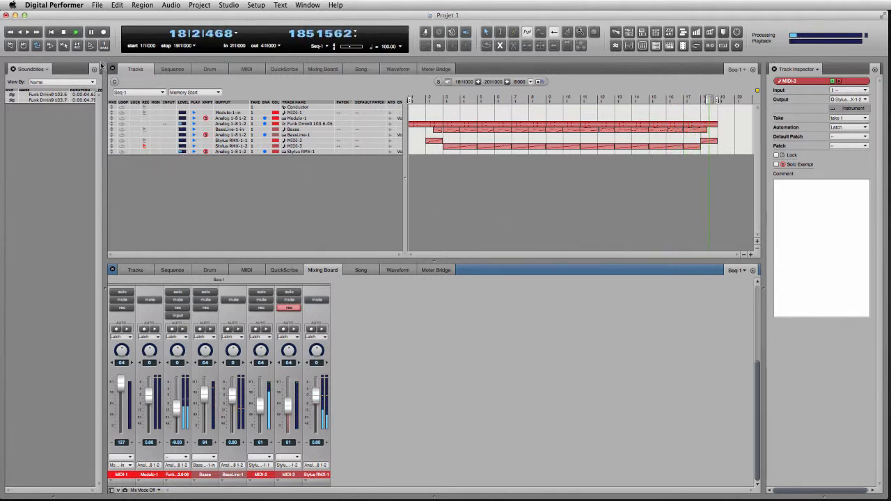
key("space")
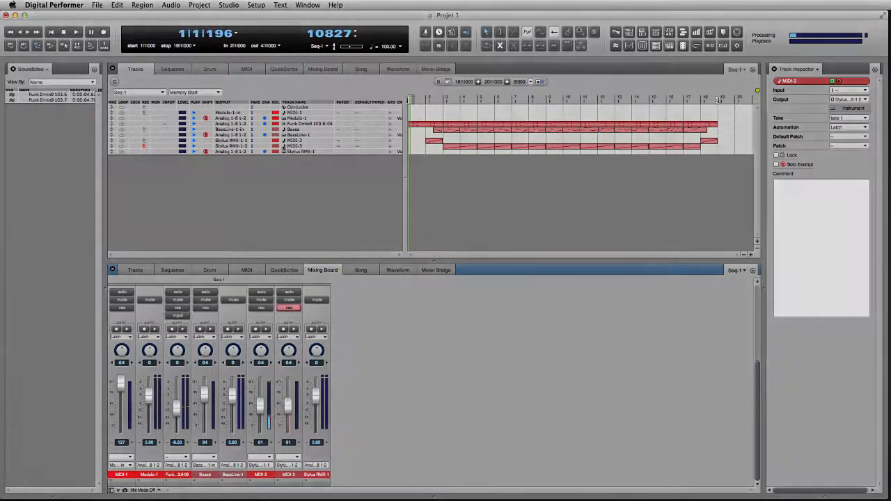